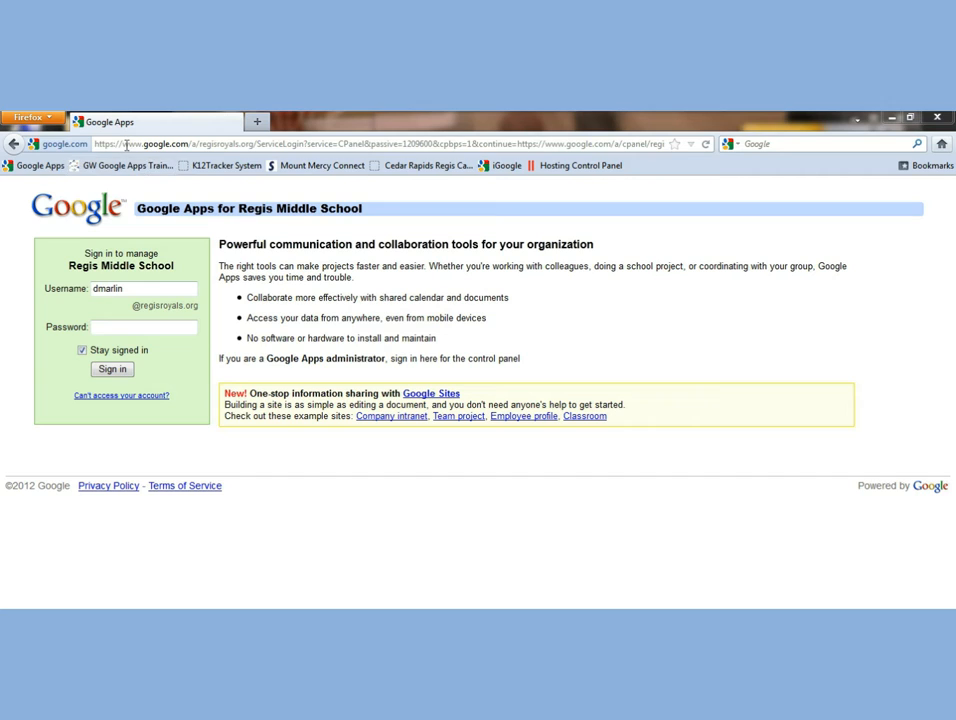
Step: Sign in to the Regis Middle School Google Apps domain with the account password and dismiss the offer to remember it
drag(122, 144, 253, 146)
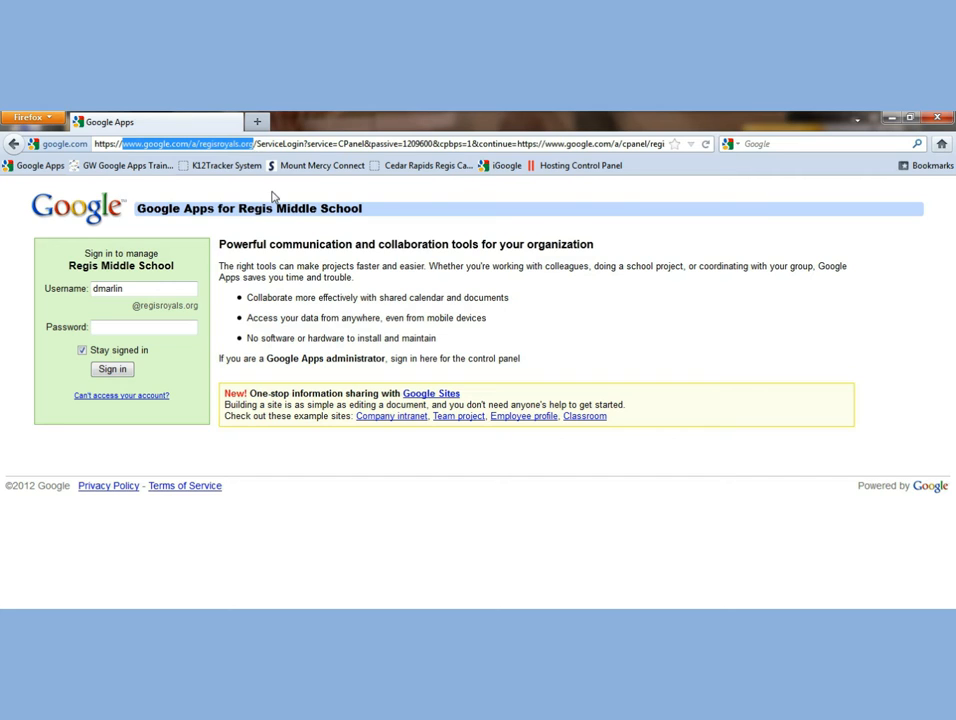
click(144, 326)
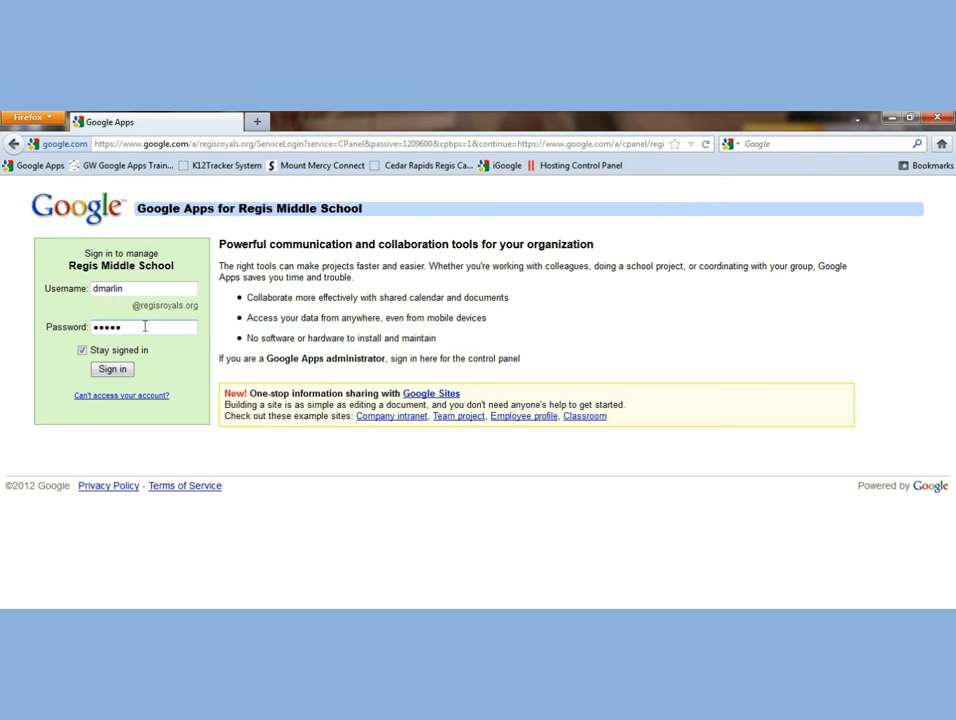
key(Return)
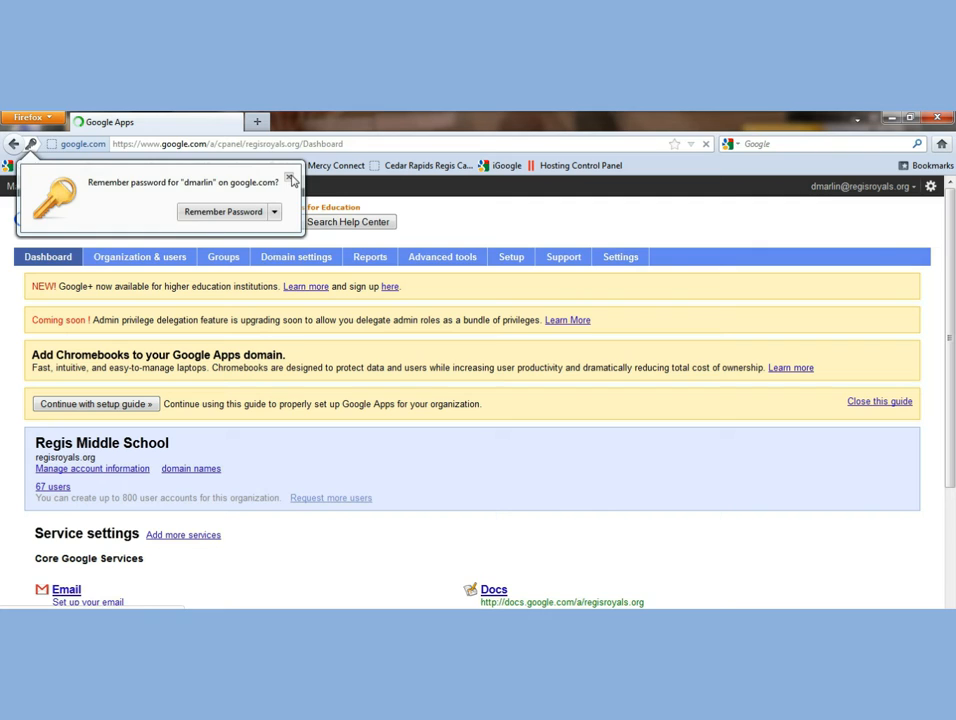
click(290, 178)
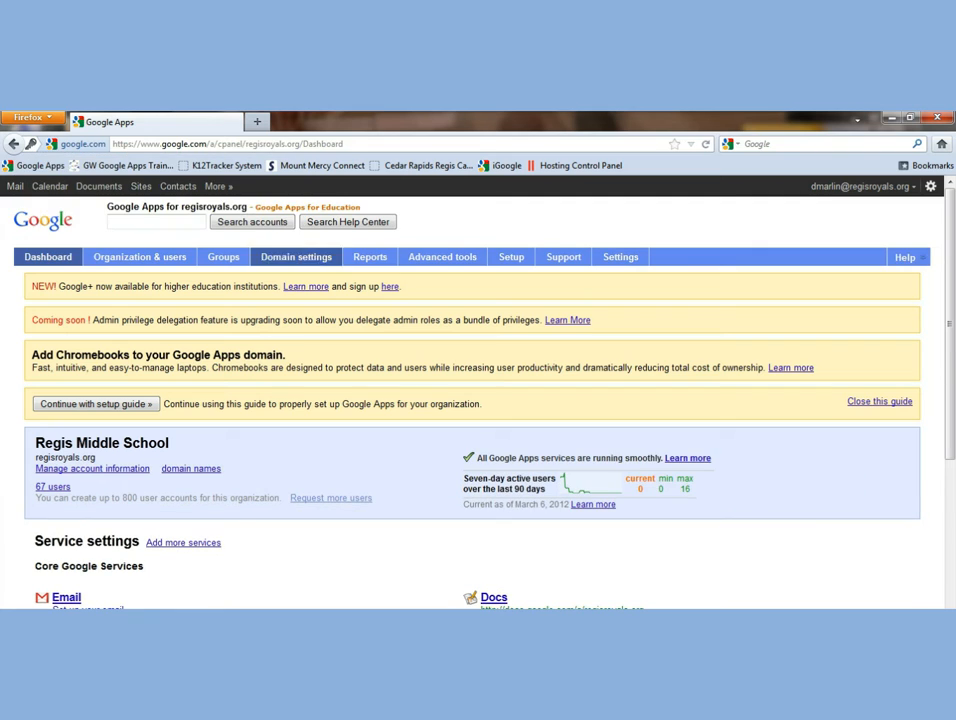
Step: Create a new Google Sites site from the blank template, named with "Demo", the owner's surname and "Site"
click(141, 187)
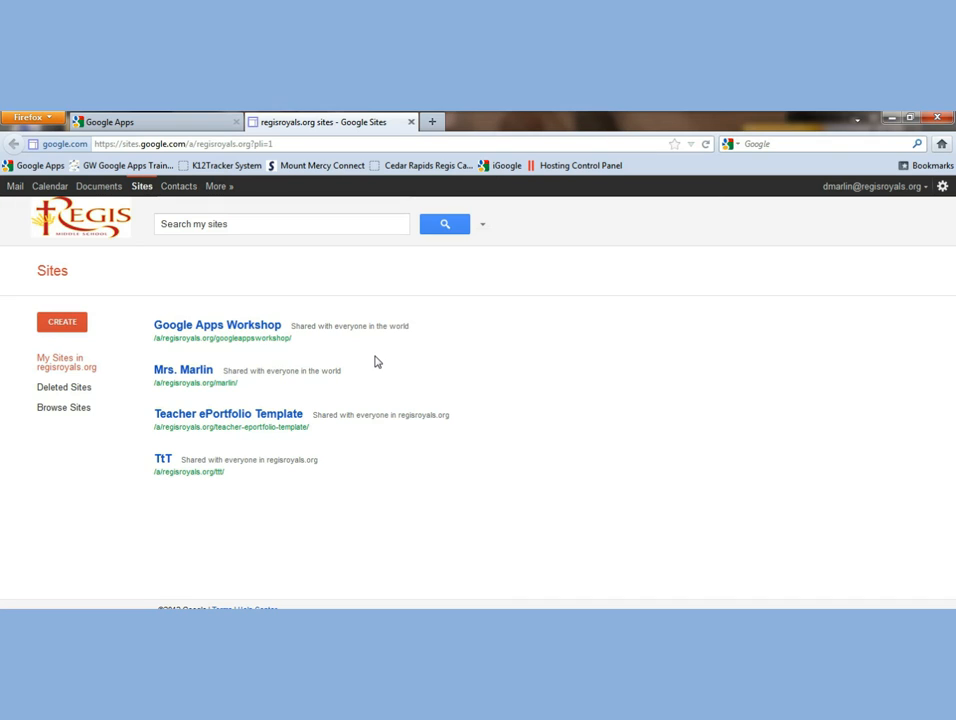
click(63, 323)
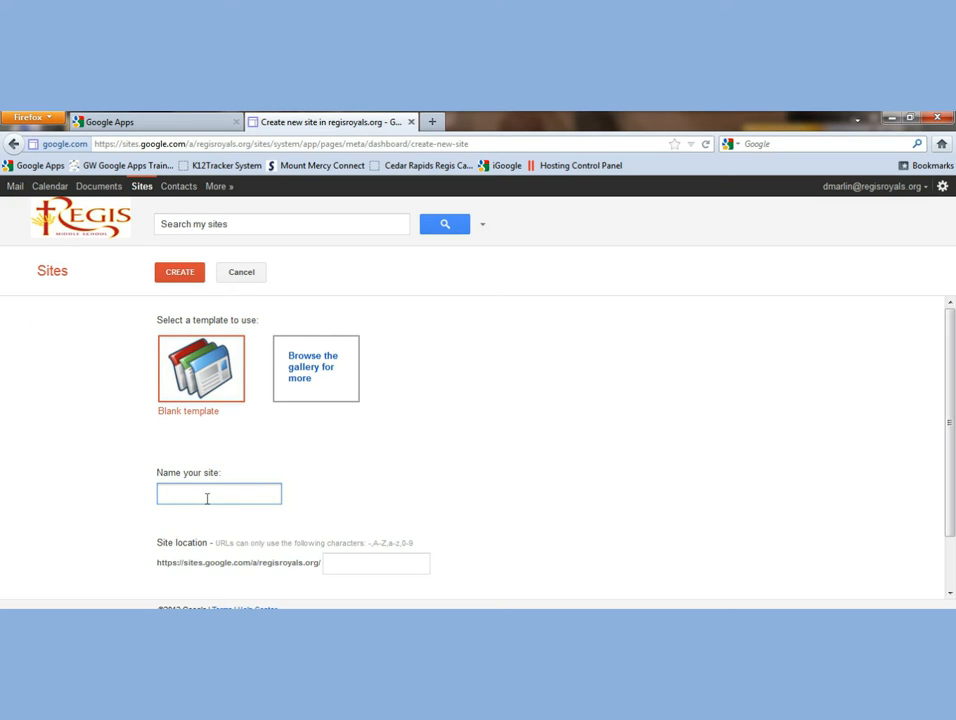
text(M)
key(BackSpace)
text(Demo Marlin Site)
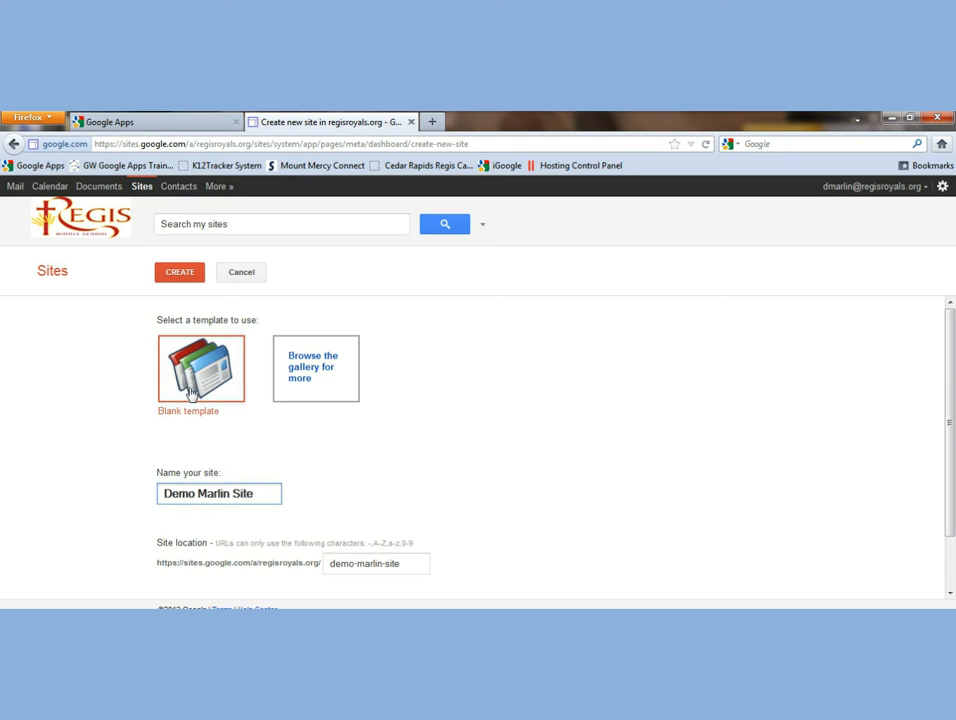
click(180, 274)
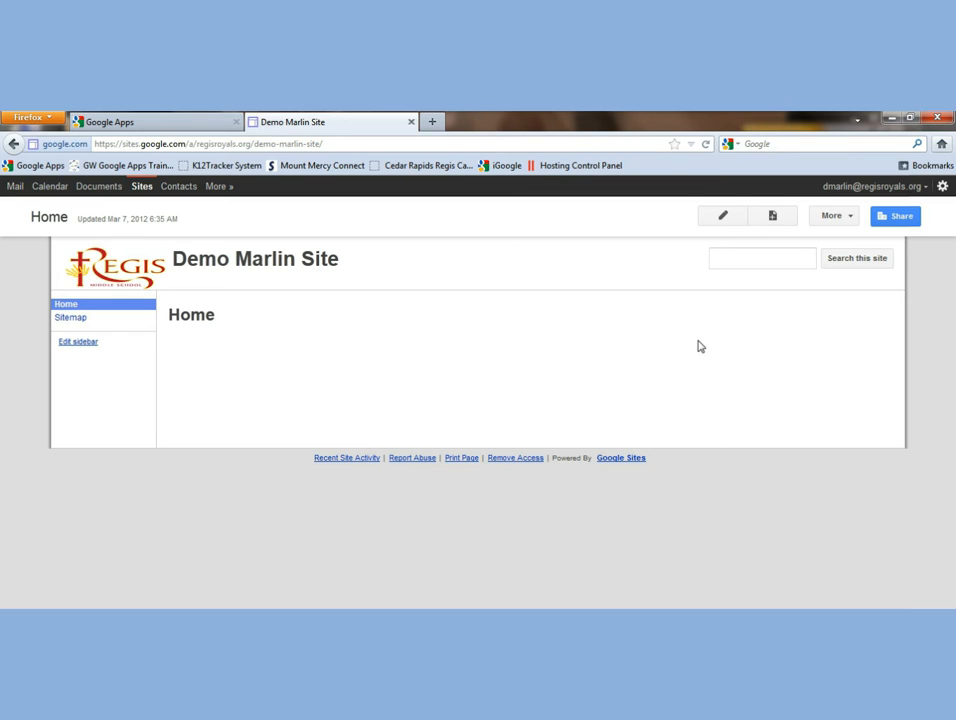
Step: Set the new site's sharing visibility to "Anyone with the link" and save the permission change
click(851, 218)
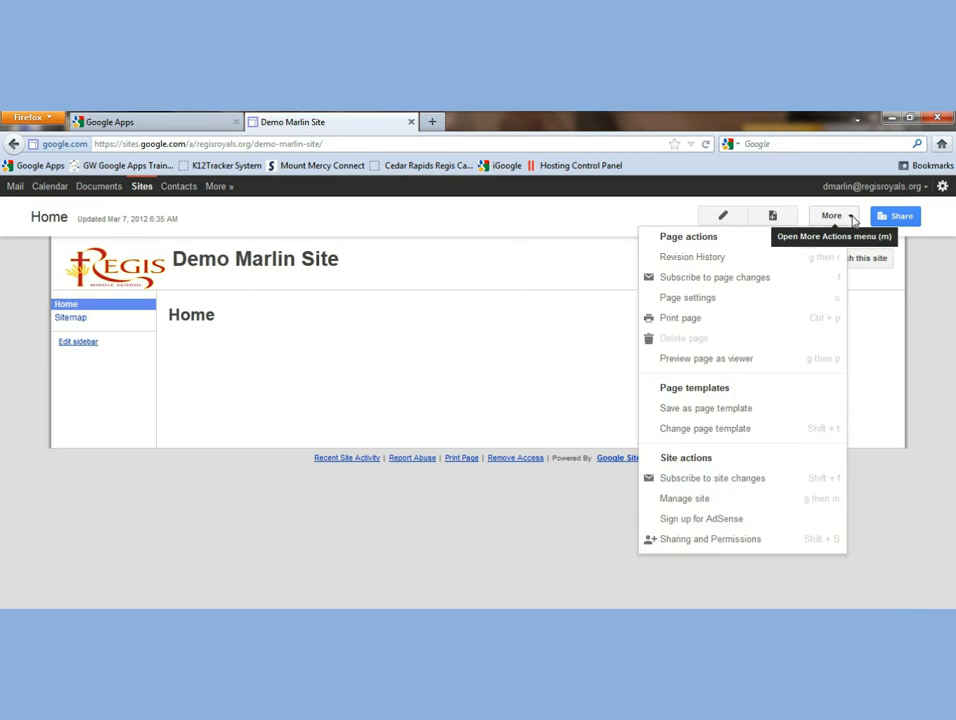
click(704, 503)
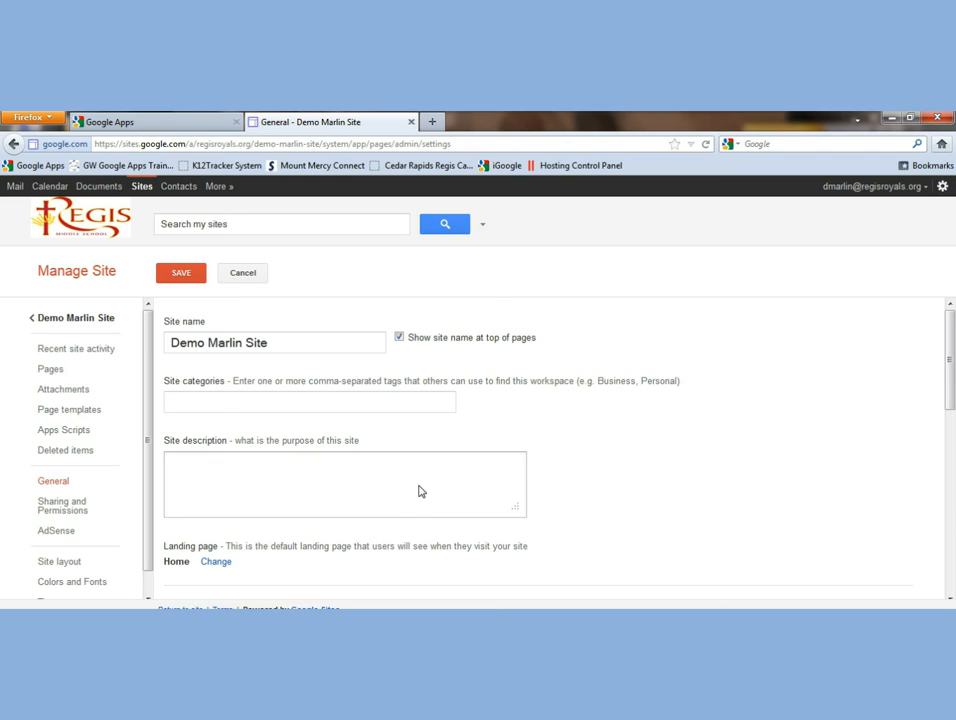
click(78, 510)
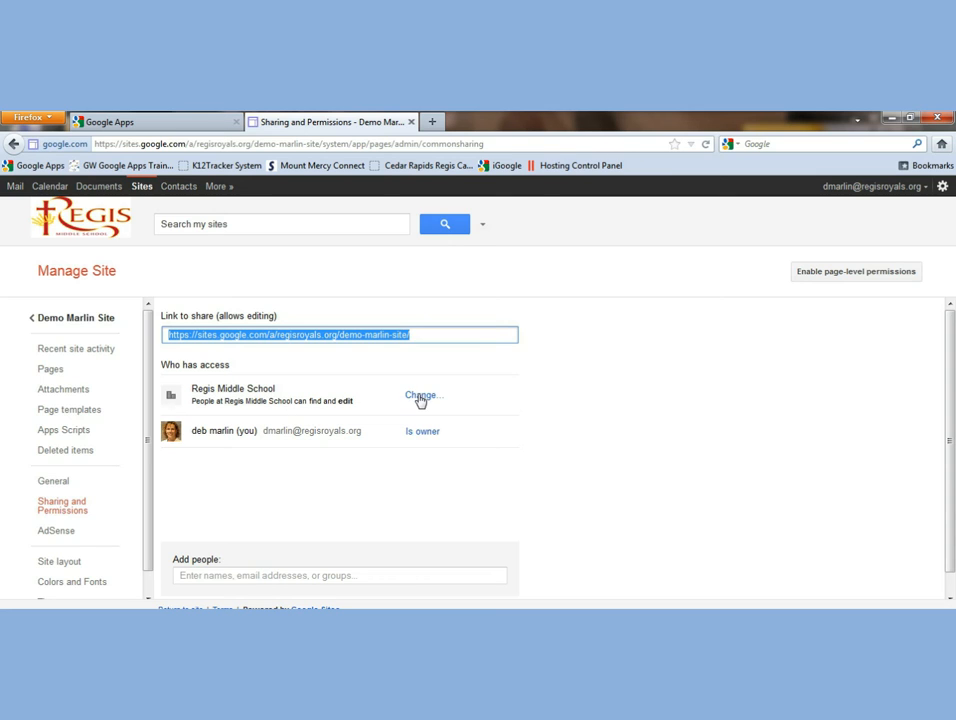
click(420, 398)
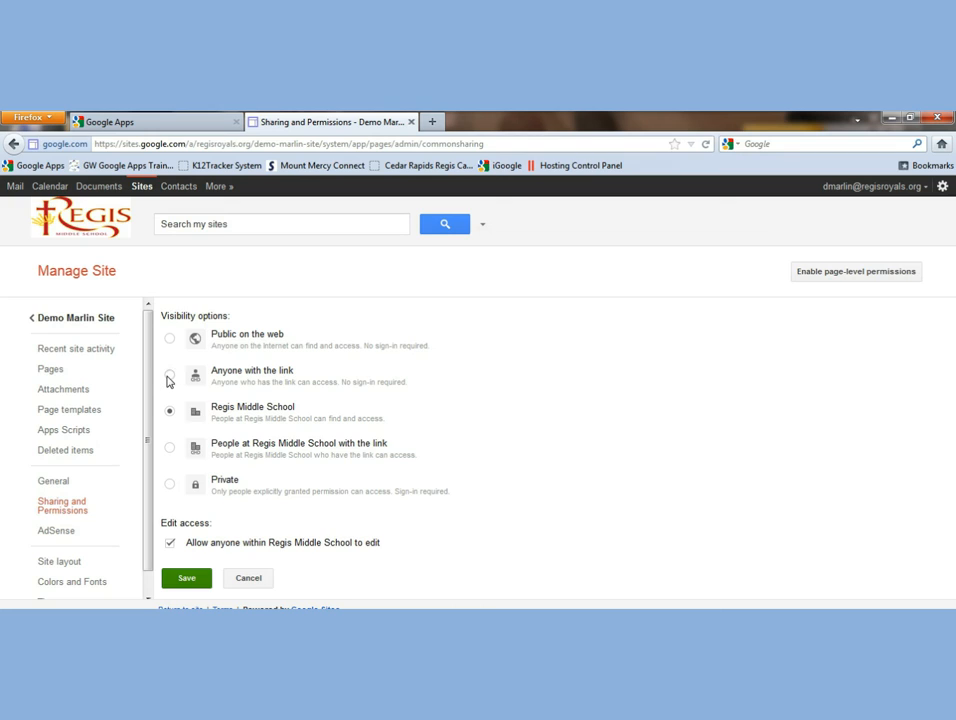
click(169, 376)
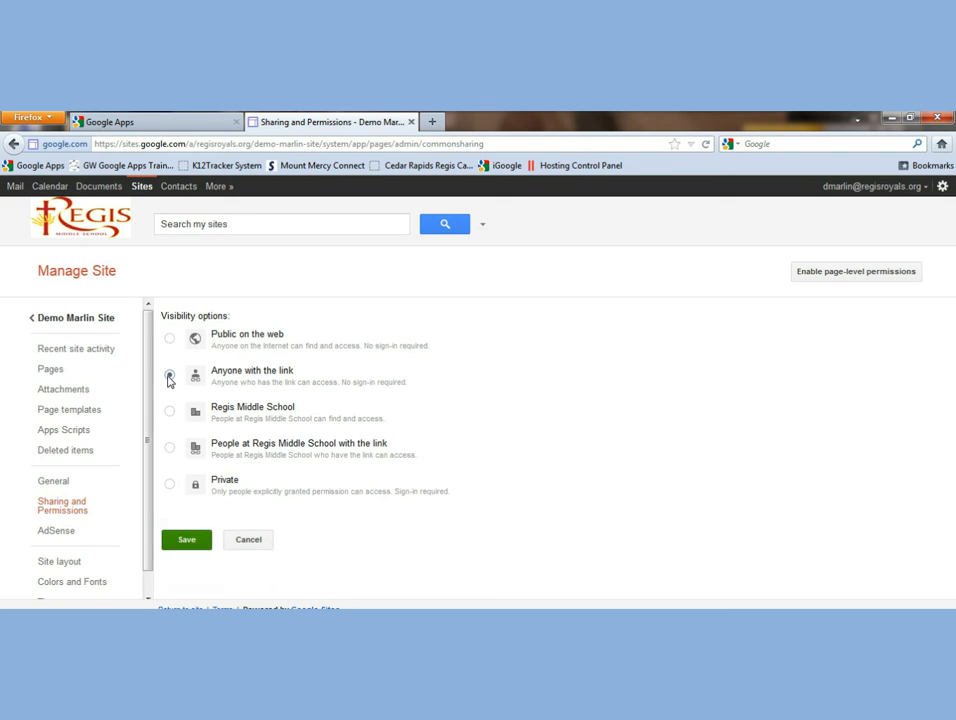
click(184, 541)
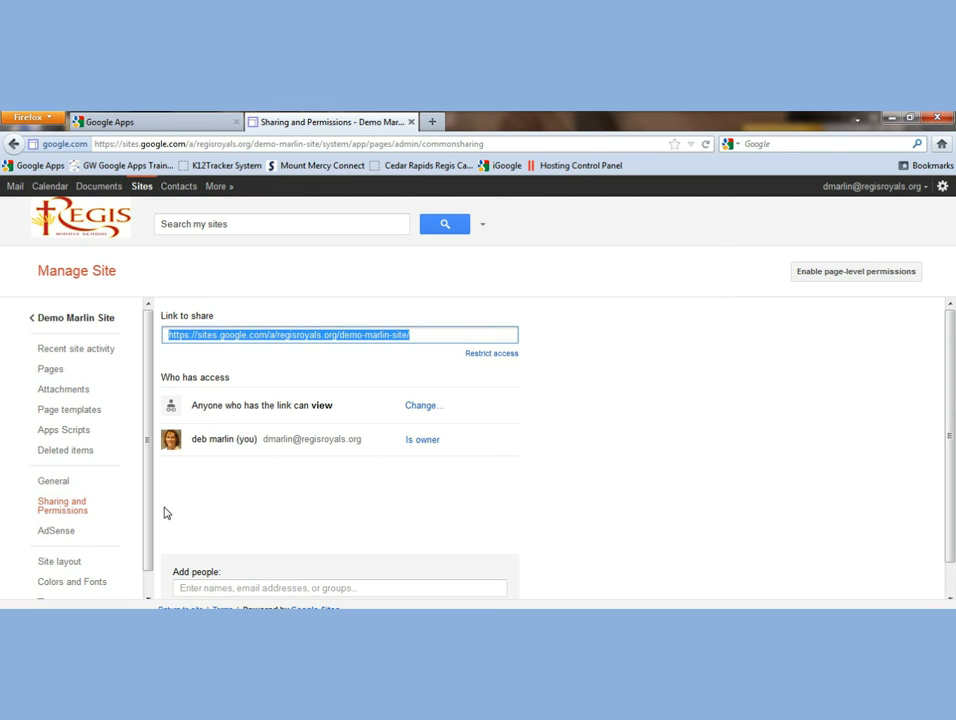
Step: Choose the "Solitude: Cherry" theme for the site, preview it, and save the theme change
drag(151, 495, 154, 546)
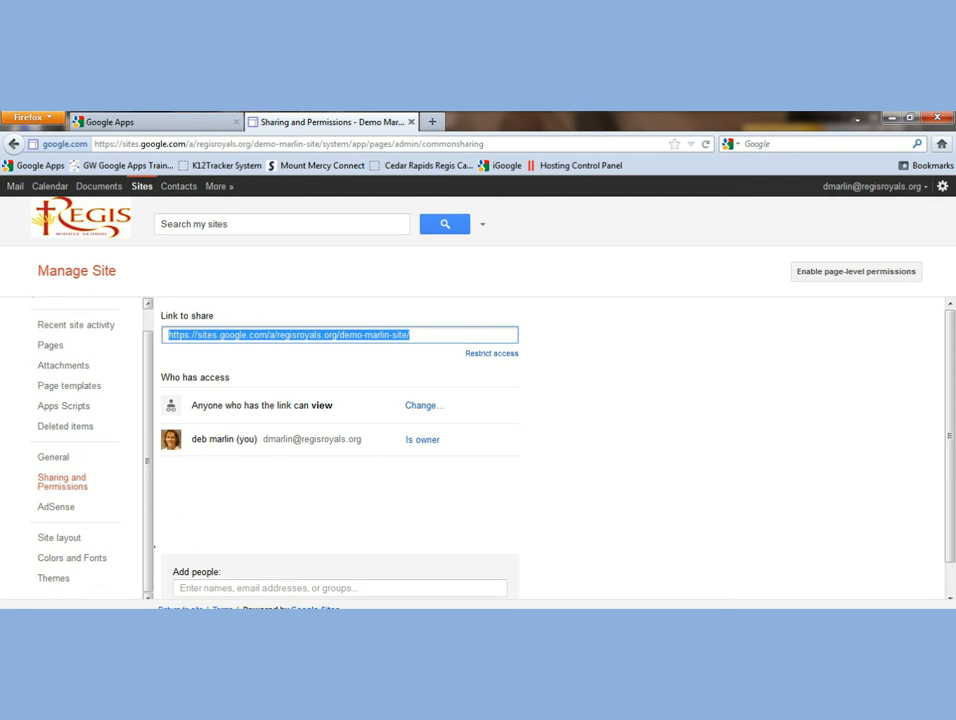
click(66, 582)
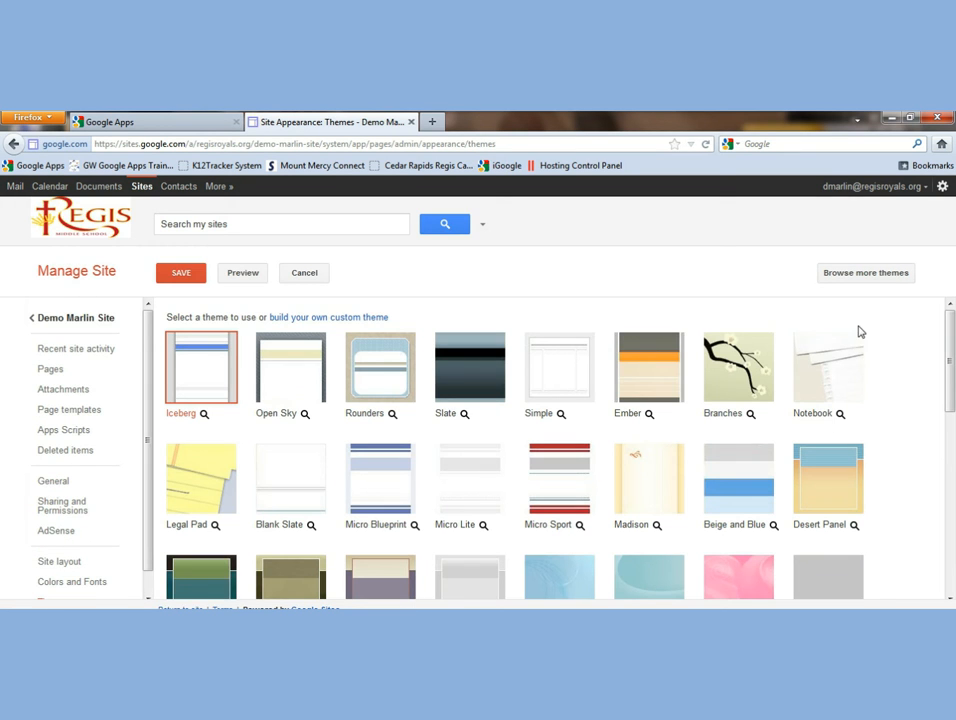
scroll(952, 403, down, 2)
scroll(952, 403, down, 3)
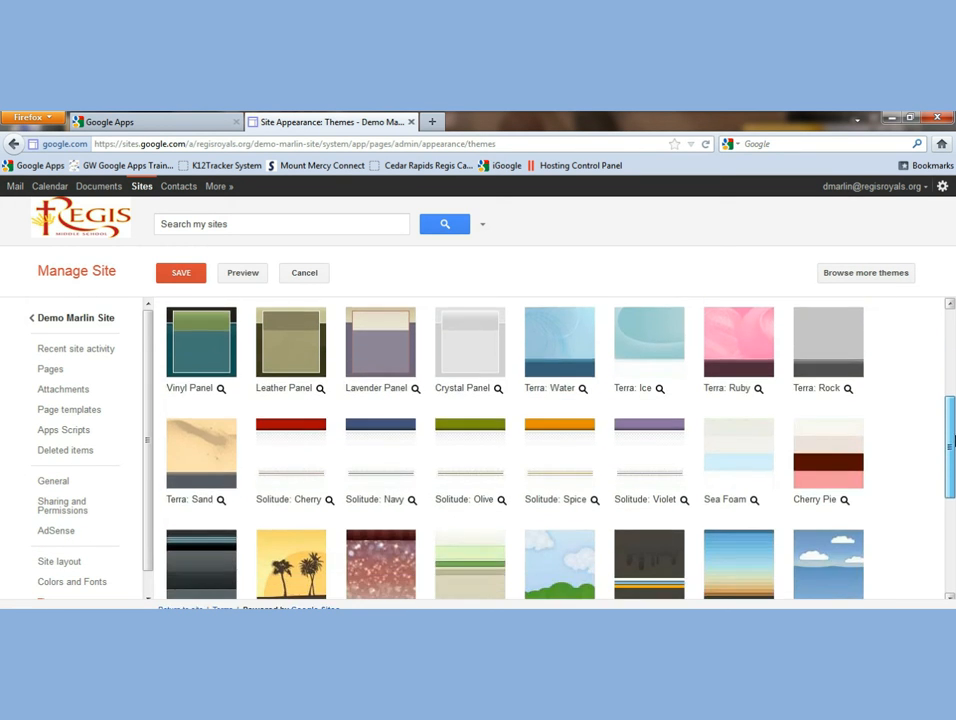
click(304, 470)
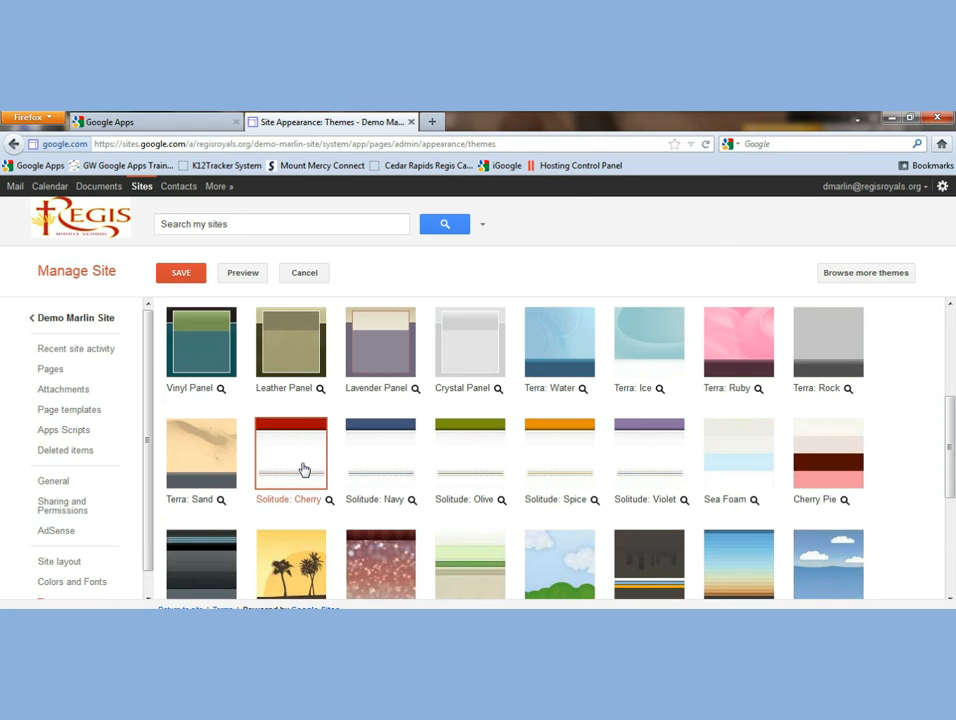
click(241, 273)
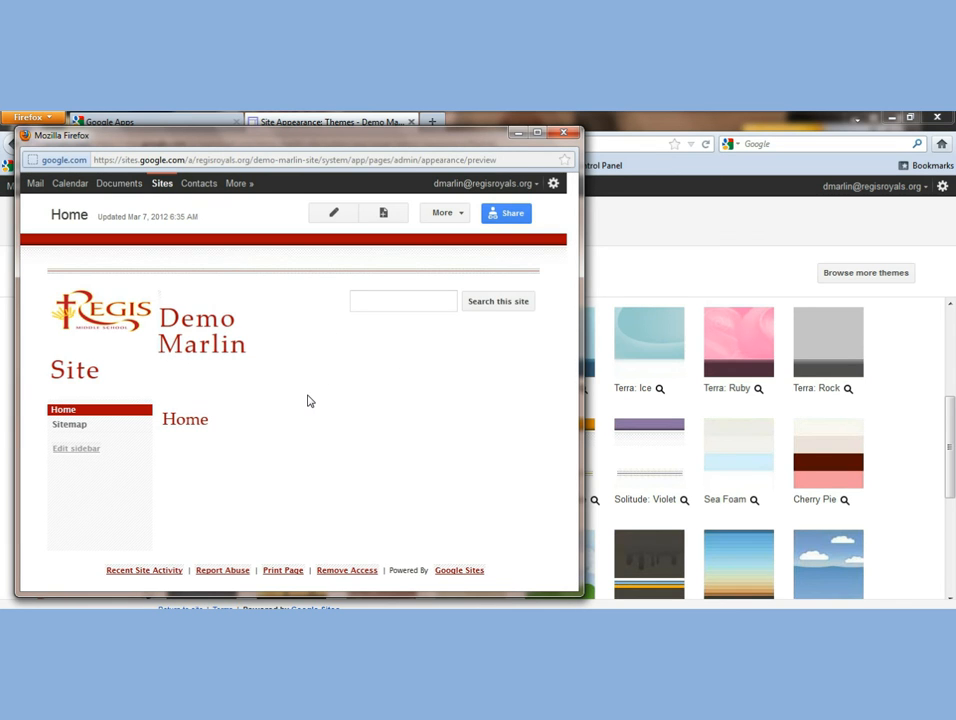
click(565, 134)
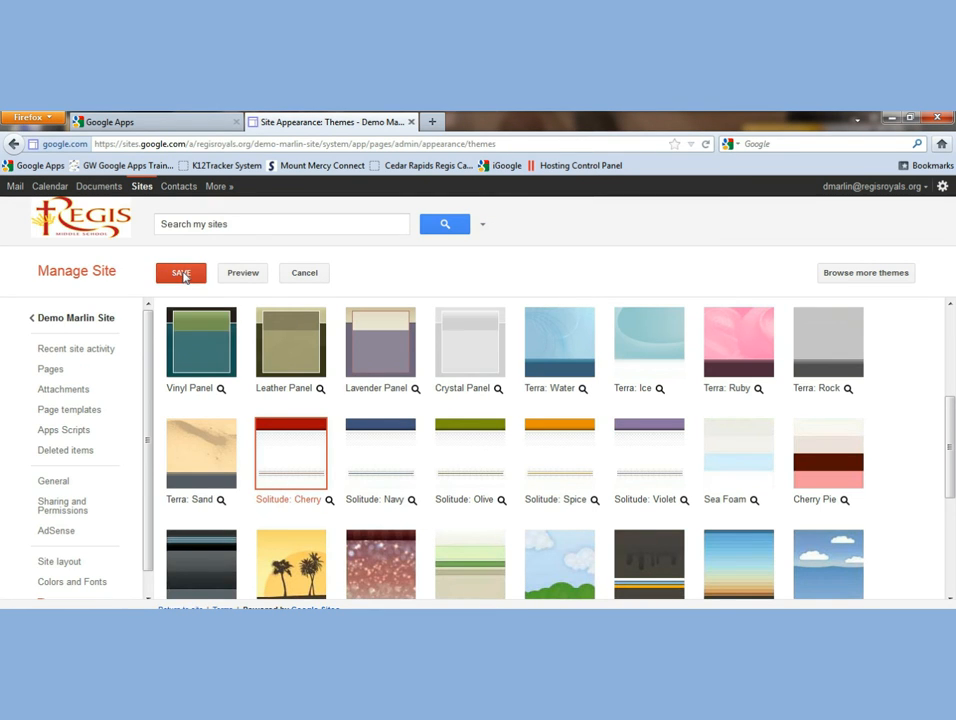
click(182, 274)
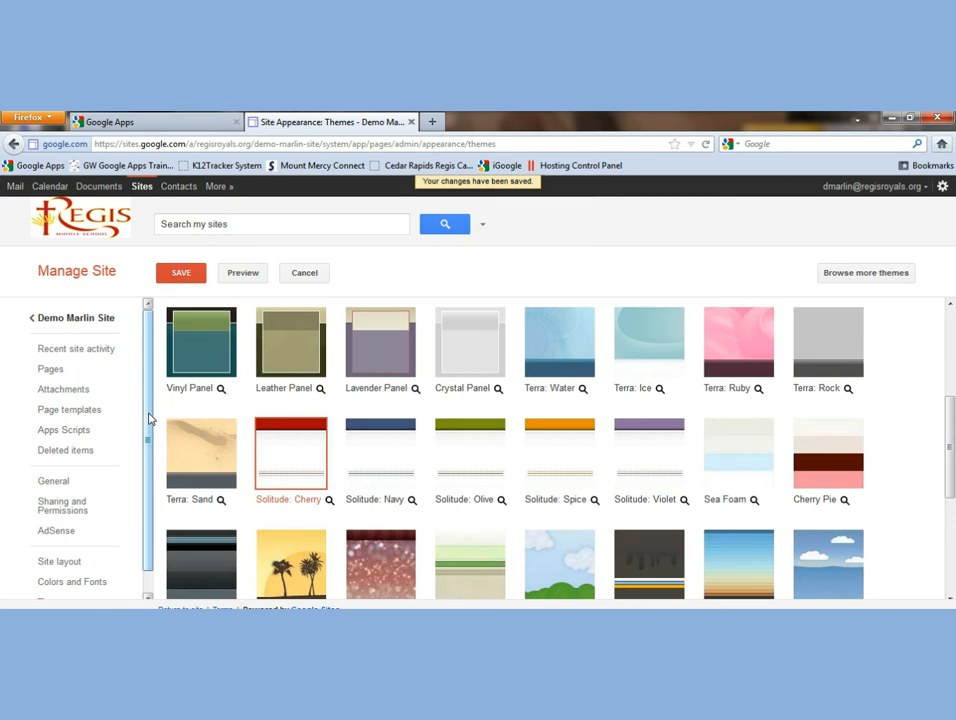
Step: Examine which page, site header and content area elements can be customized in the site's colors and fonts settings
scroll(148, 420, down, 2)
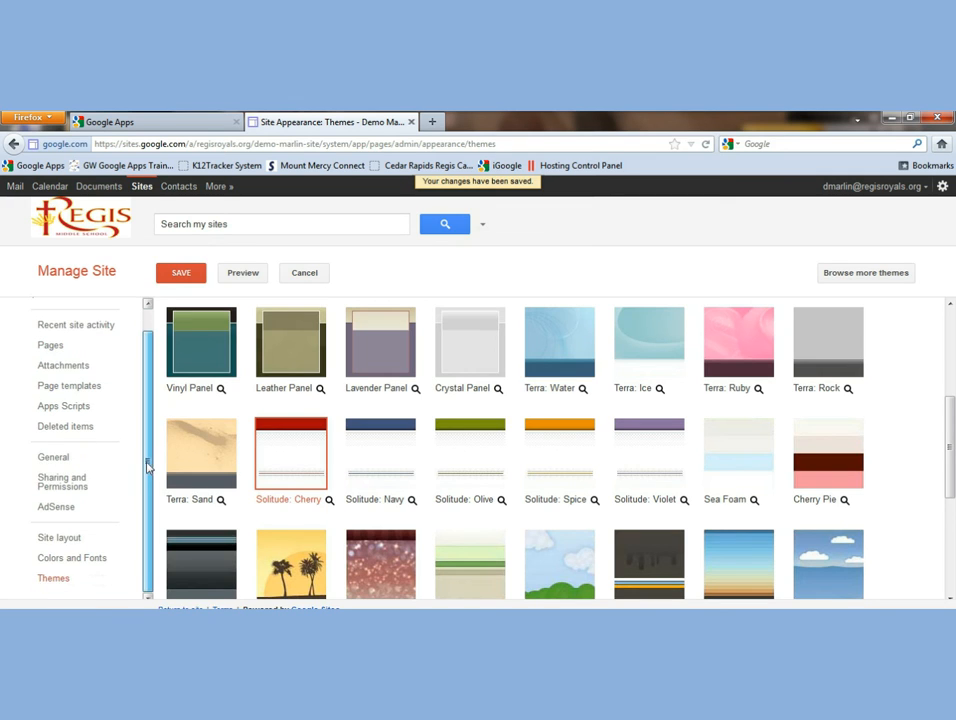
click(65, 566)
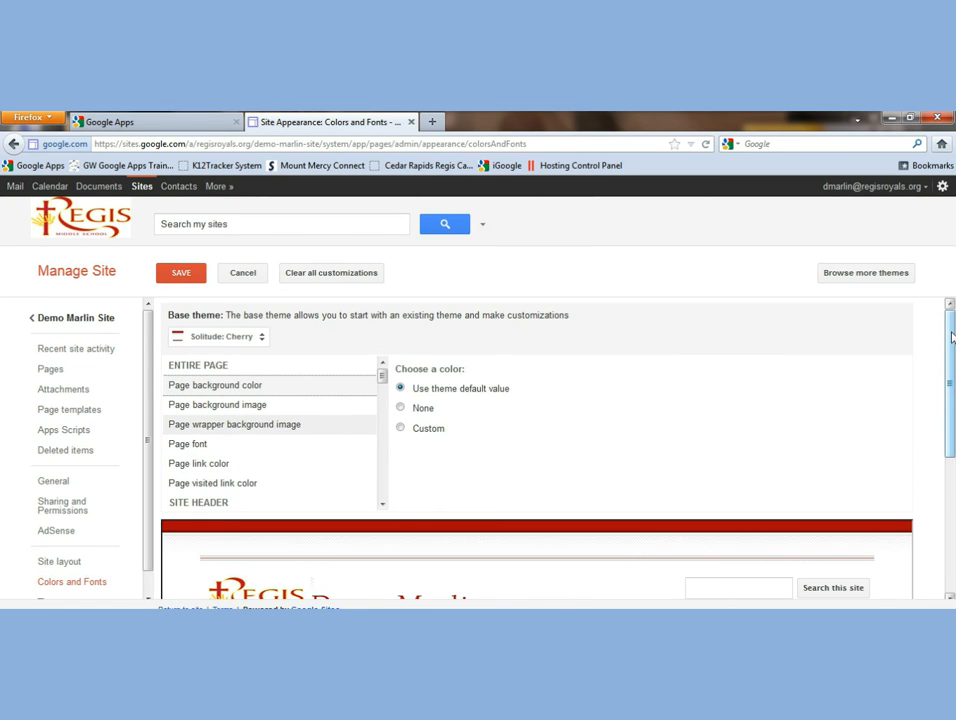
scroll(948, 331, down, 1)
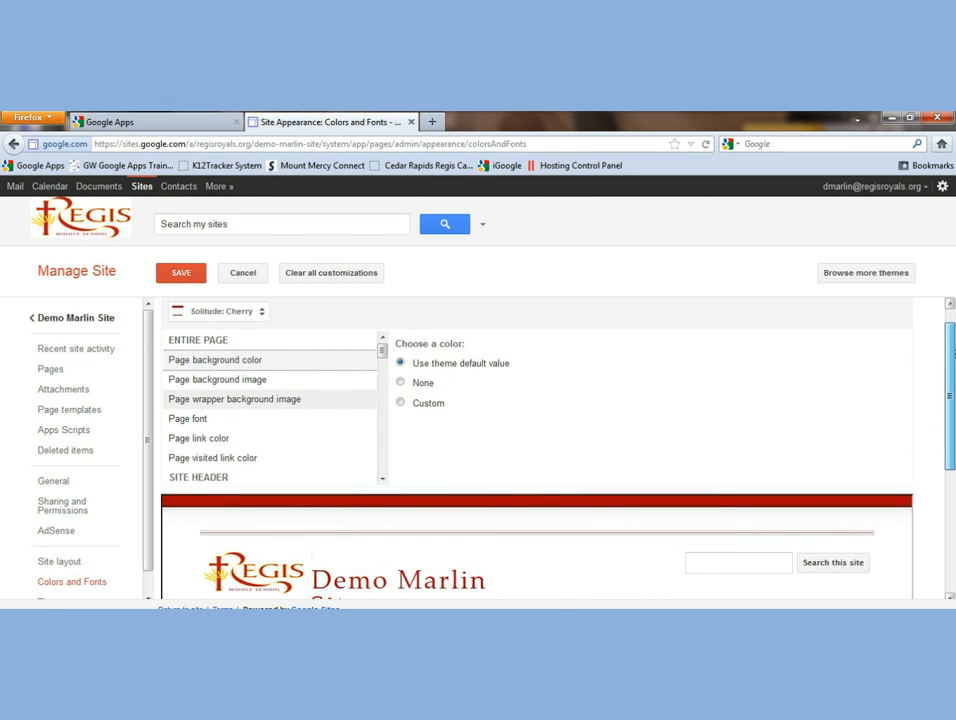
click(382, 478)
click(382, 478)
click(382, 478)
click(382, 478)
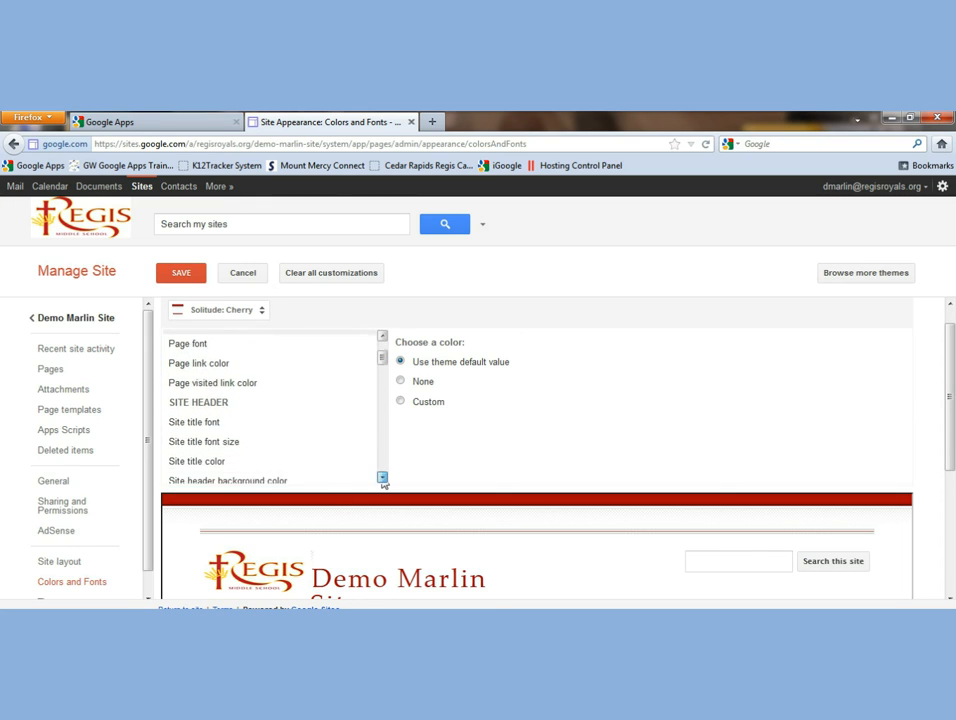
click(382, 478)
click(382, 478)
click(382, 478)
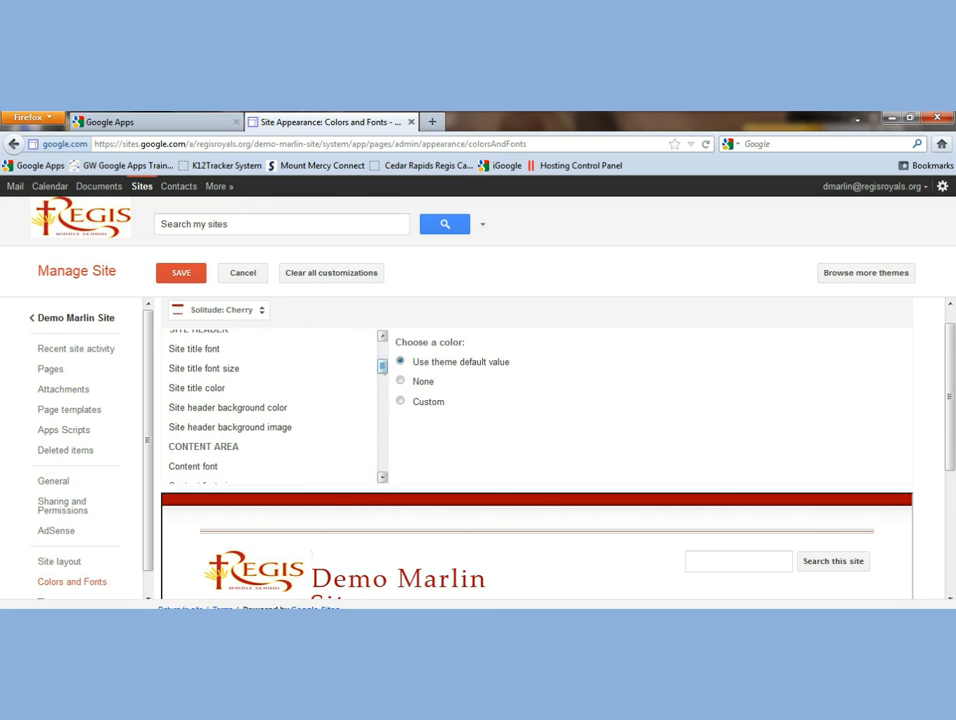
drag(381, 369, 383, 343)
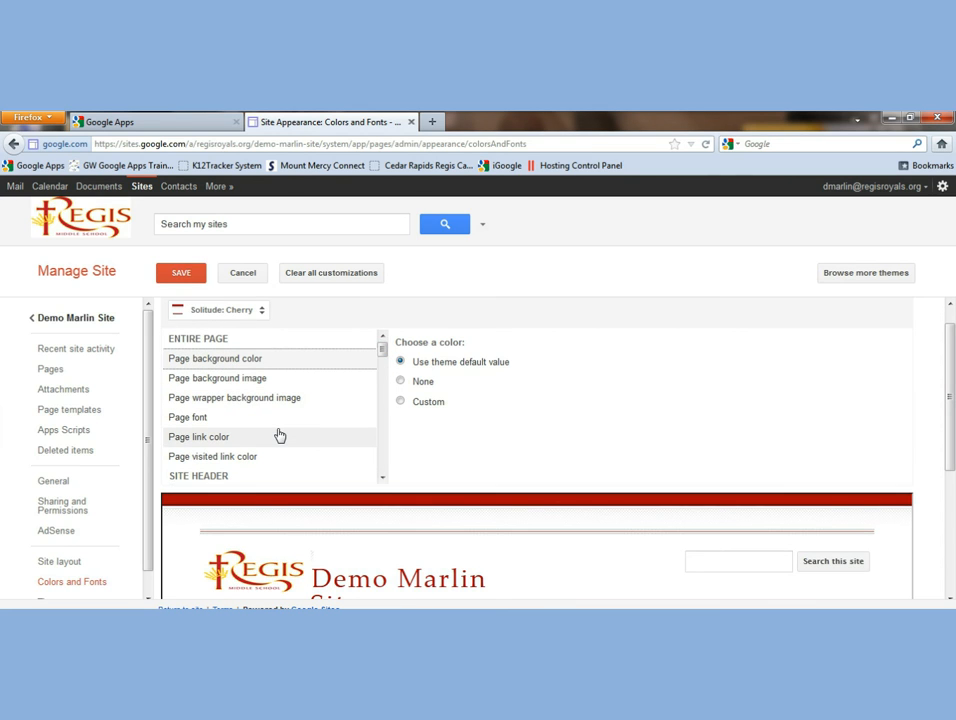
Step: Examine the header logo and sidebar navigation options in the site layout without changing them, and return to the site
click(64, 563)
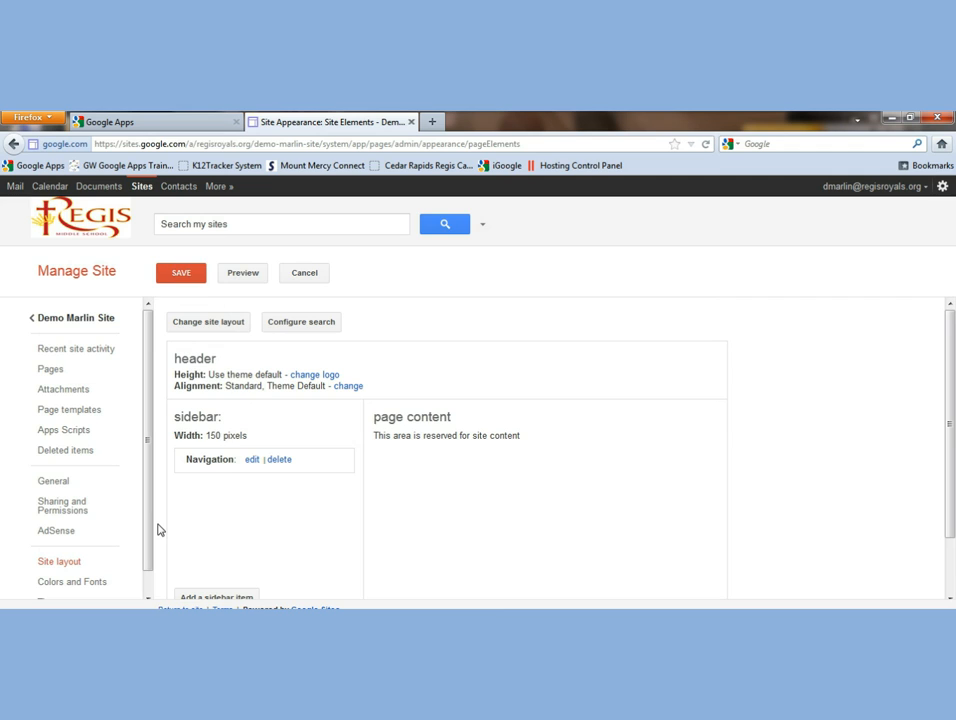
click(310, 377)
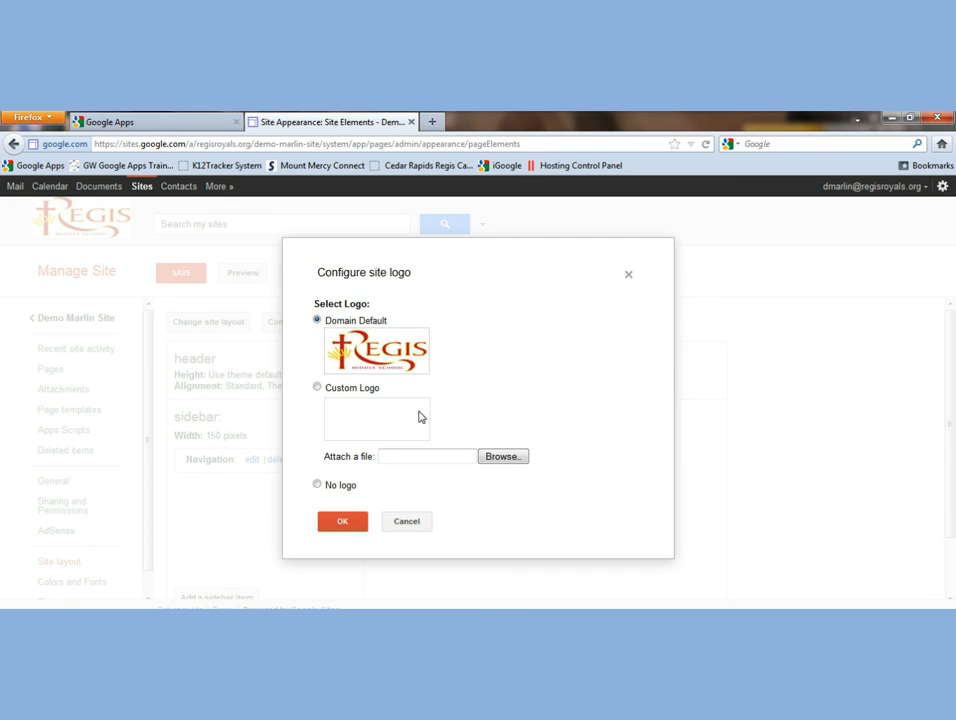
click(407, 523)
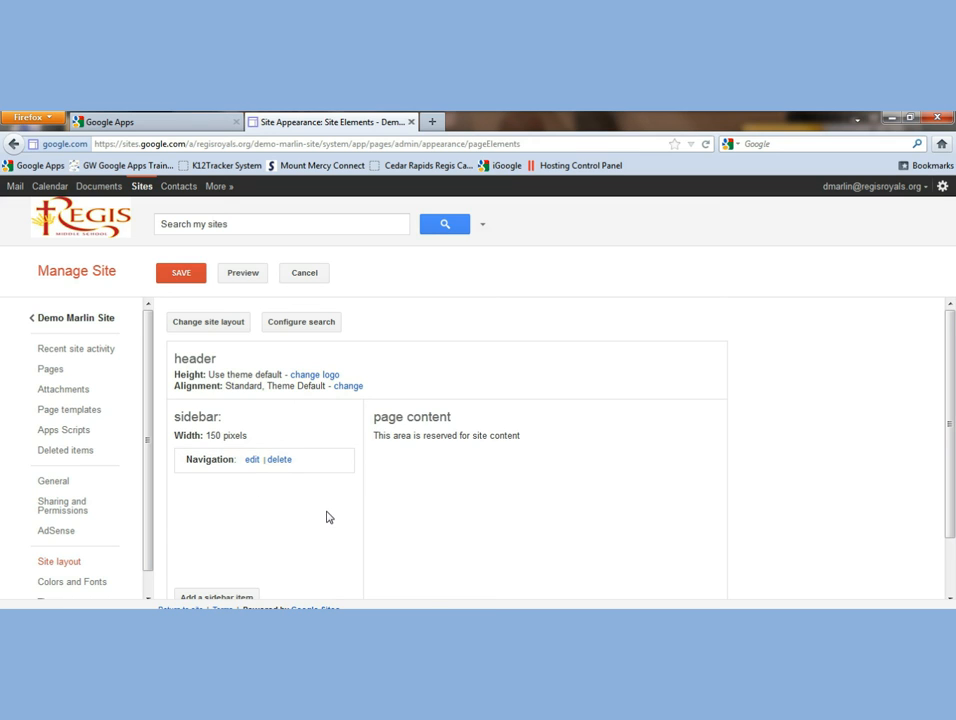
click(252, 460)
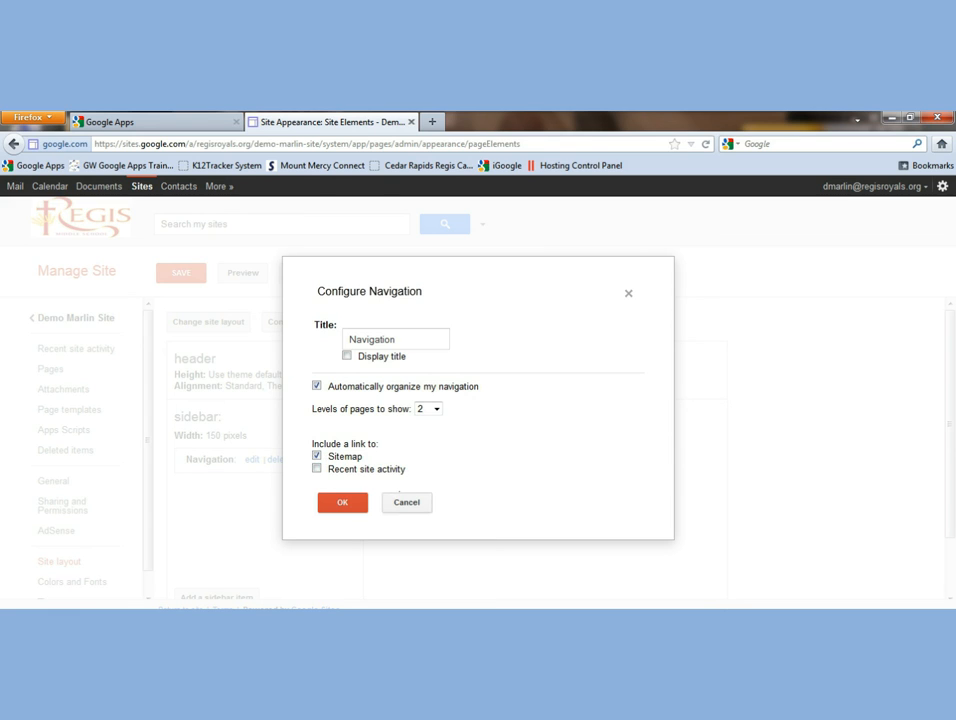
click(406, 507)
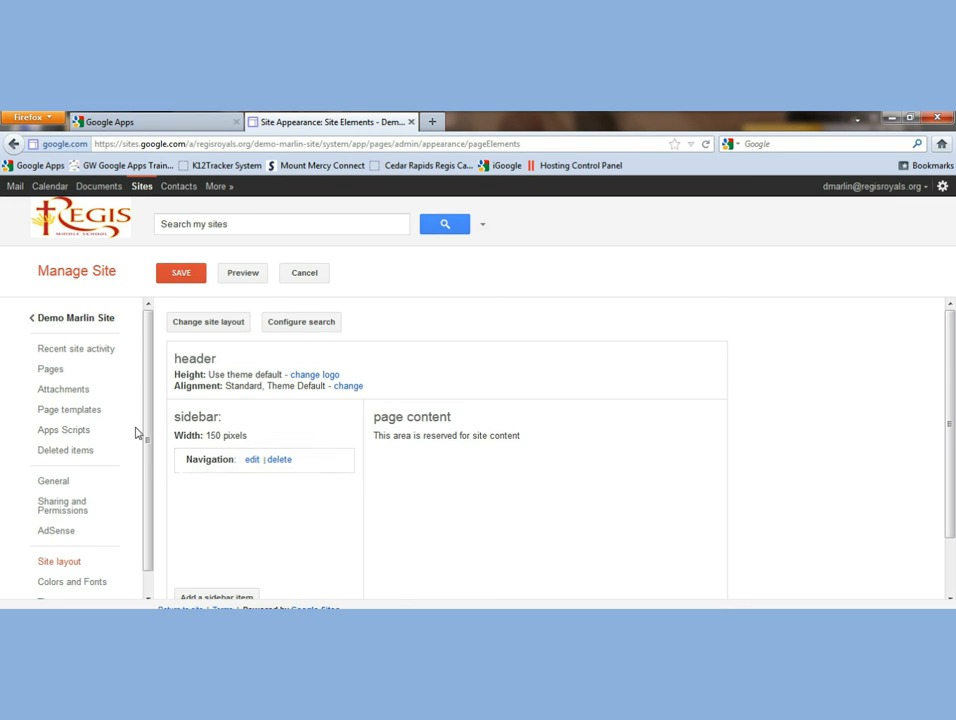
click(90, 320)
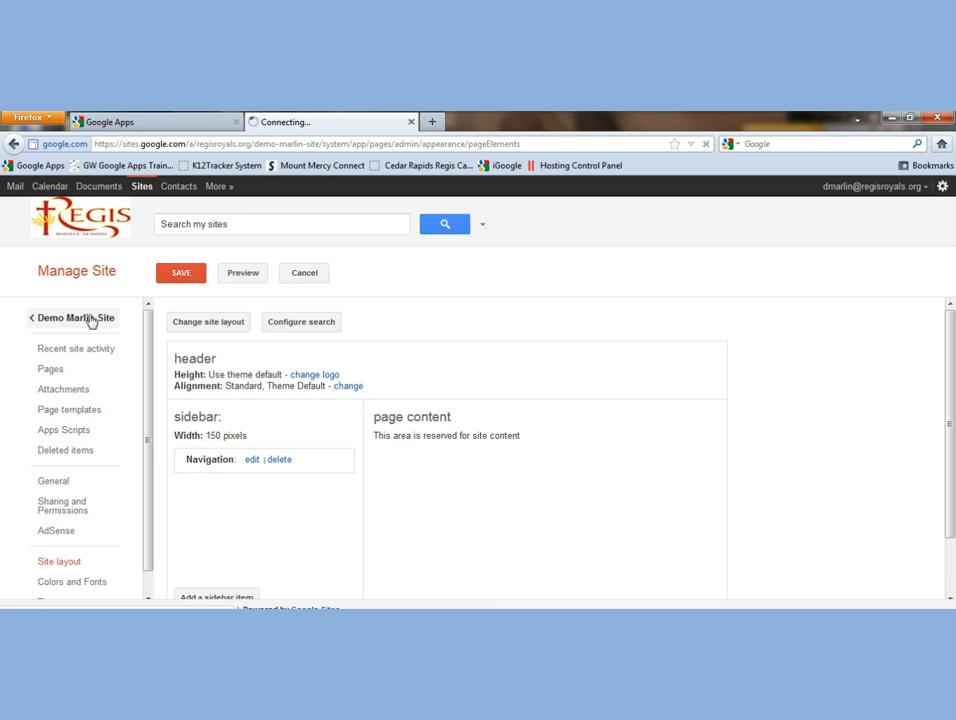